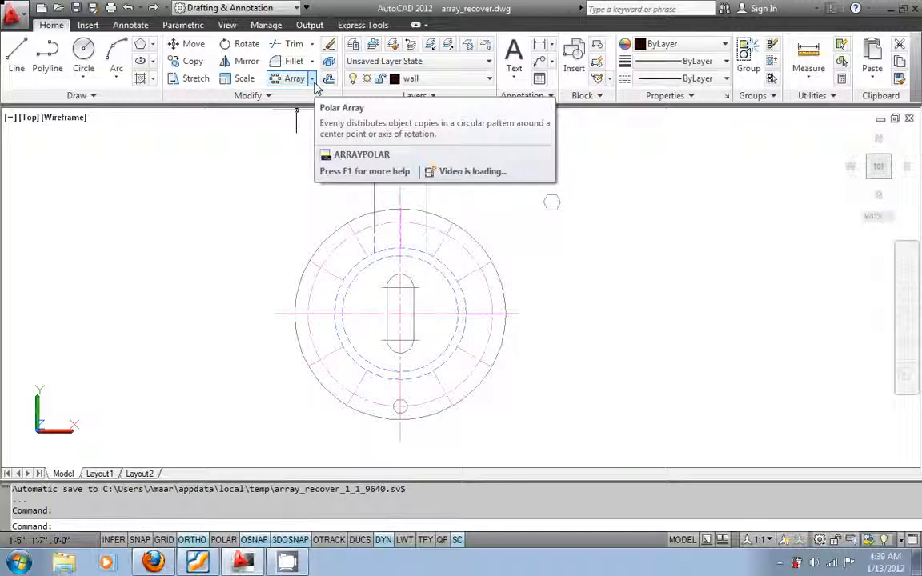
Step: Create a polar array of the small bolt circle at the flange's bottom around the flange centre, with 12 items filling 360 degrees
left_click(312, 80)
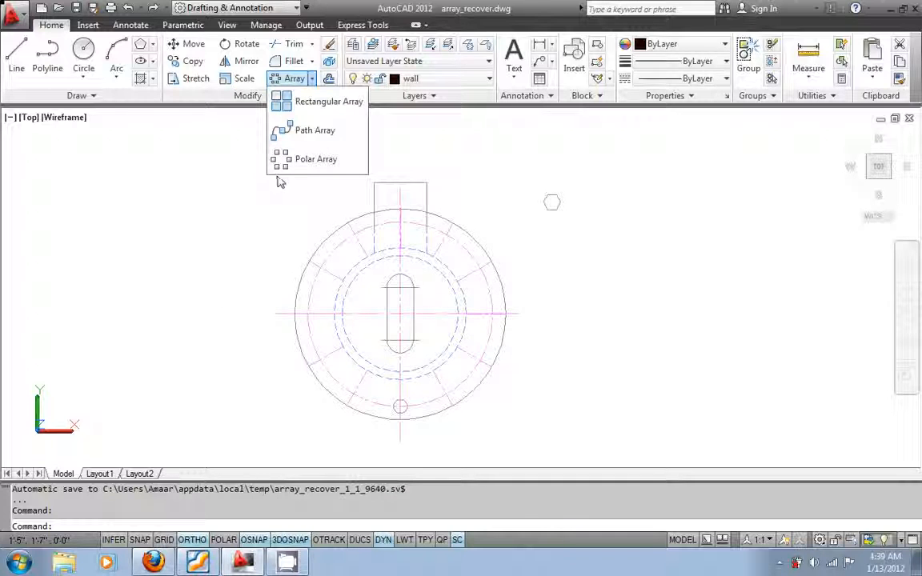
left_click(315, 159)
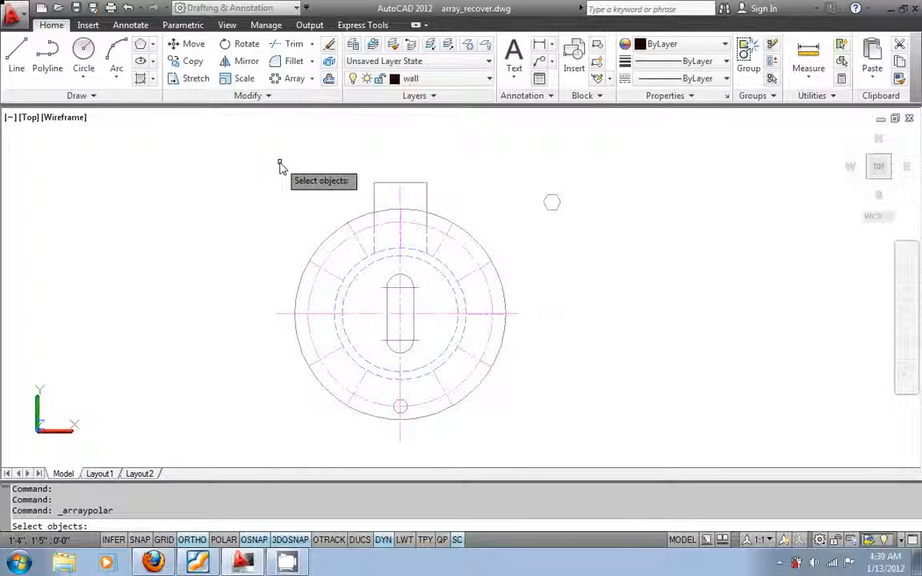
left_click(324, 368)
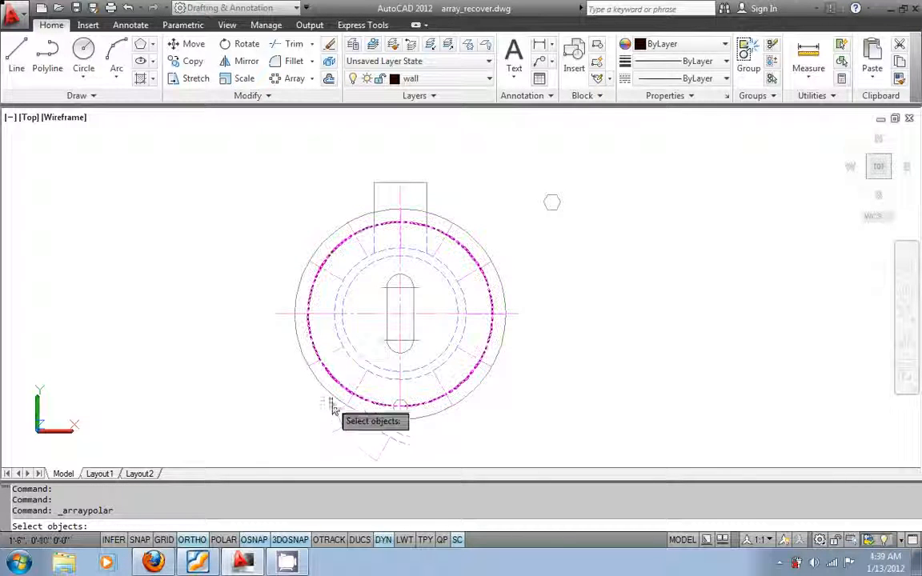
left_click(400, 408)
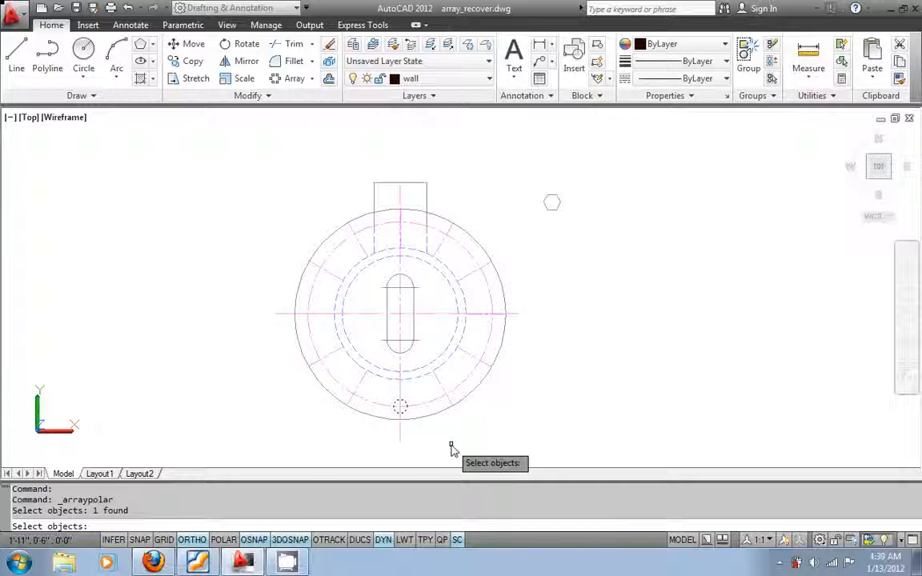
key("Return")
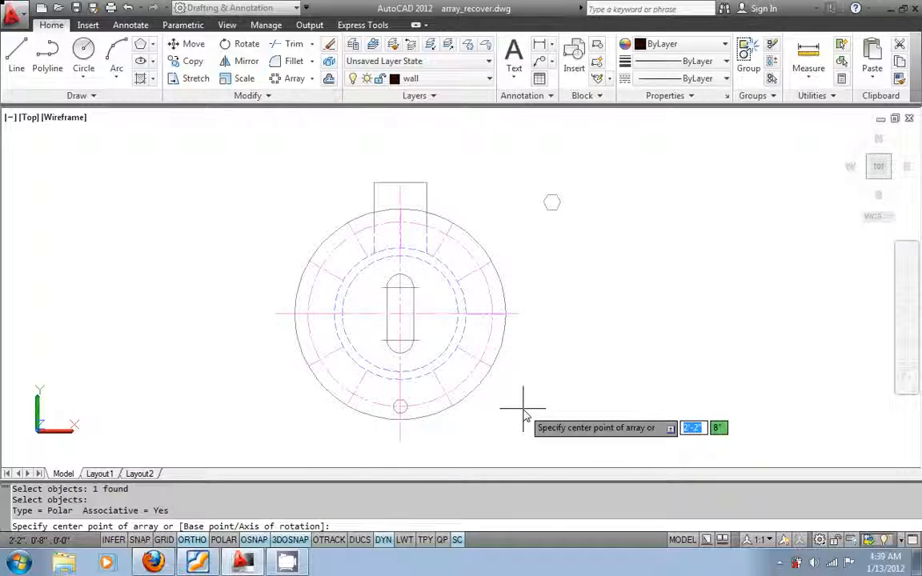
left_click(401, 315)
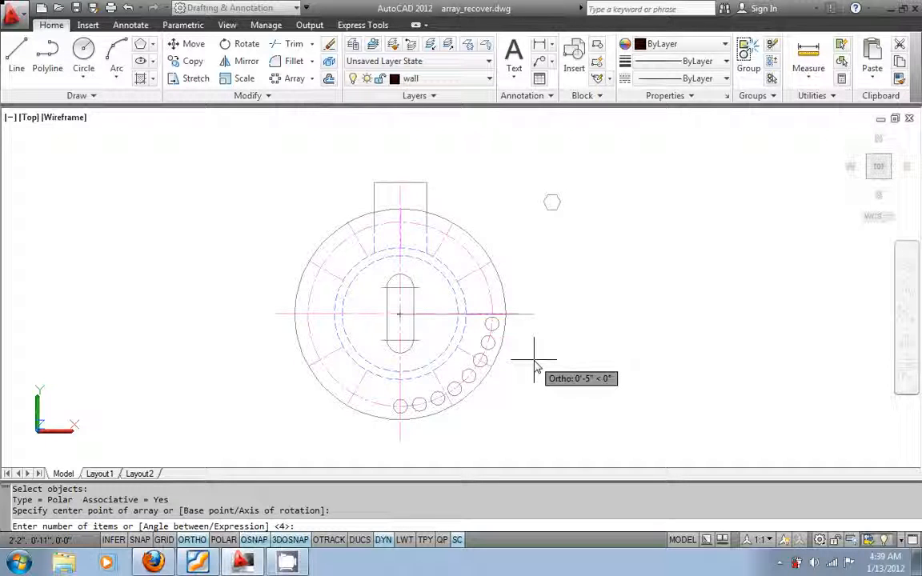
type("12")
key("Return")
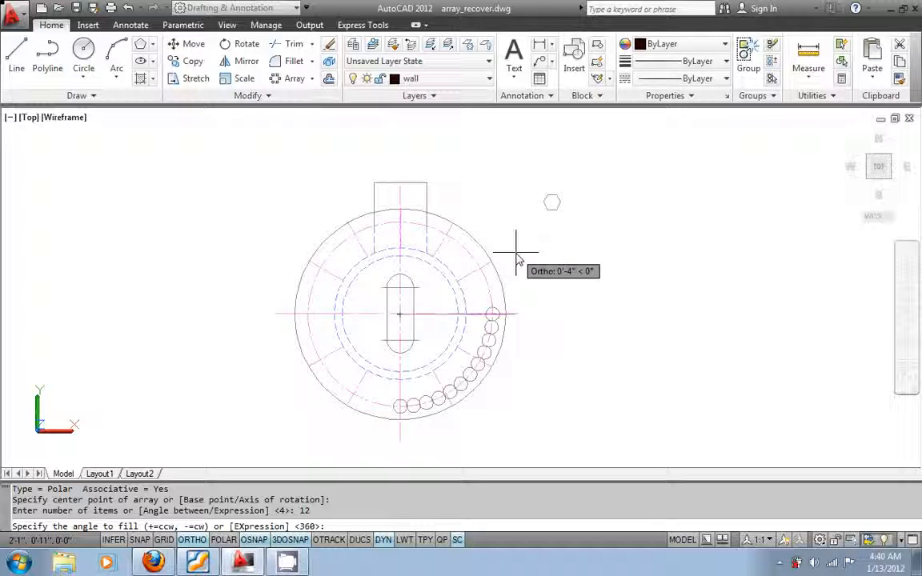
type("36")
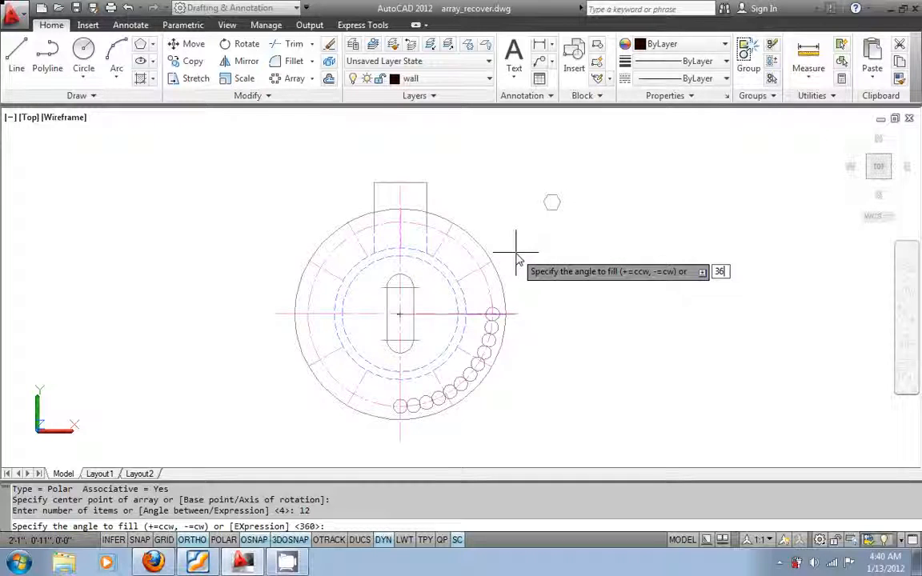
type("0")
key("Return")
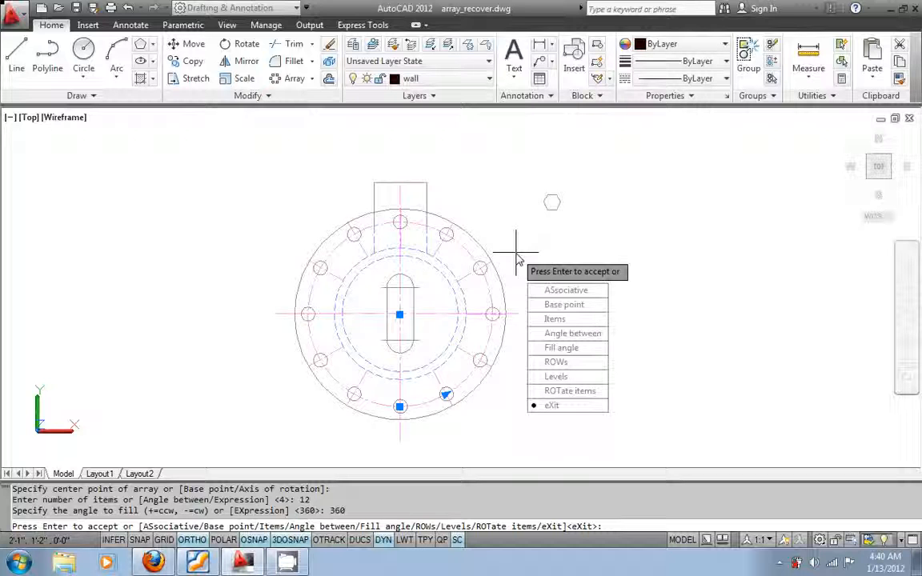
key("Return")
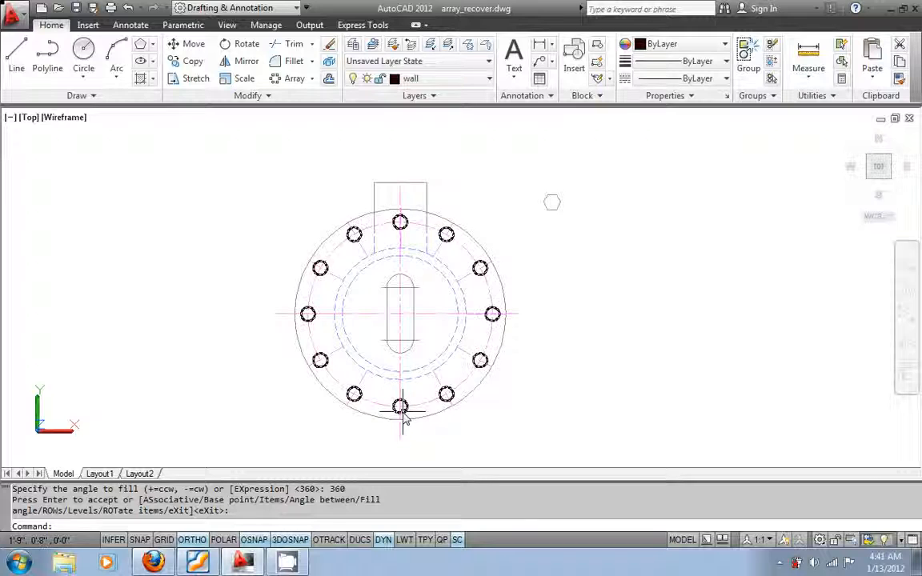
Step: Try the radius and centre grips of the circle array and set its item count to 8
left_click(401, 412)
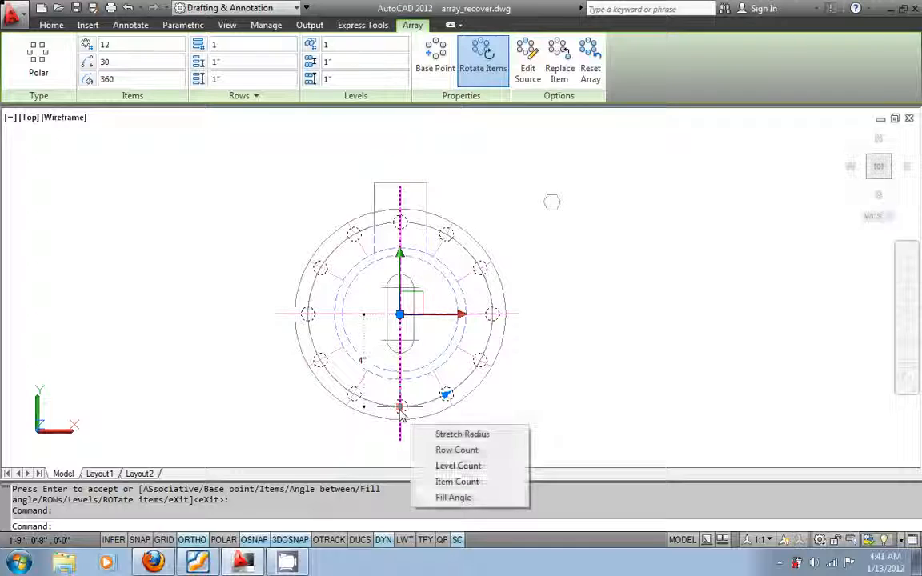
left_click(401, 408)
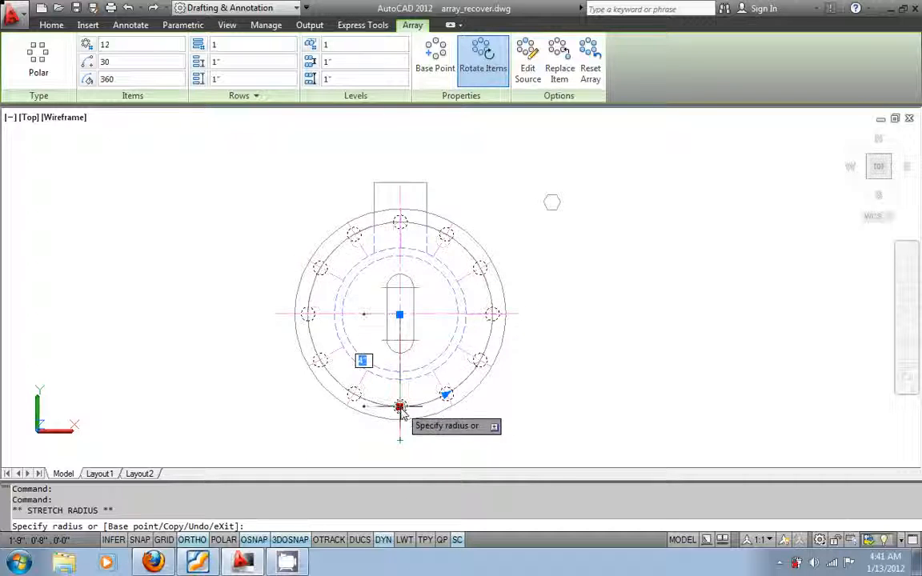
left_click(401, 409)
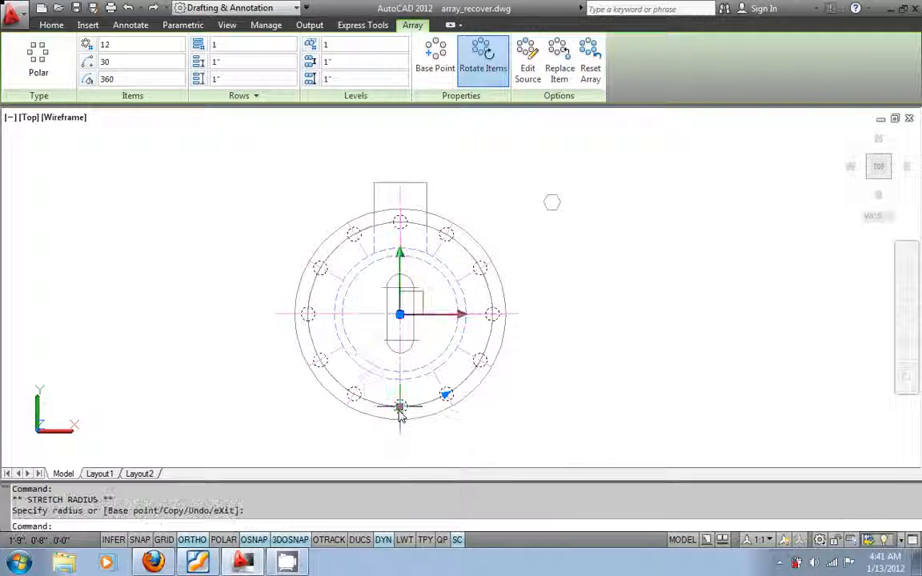
left_click(400, 314)
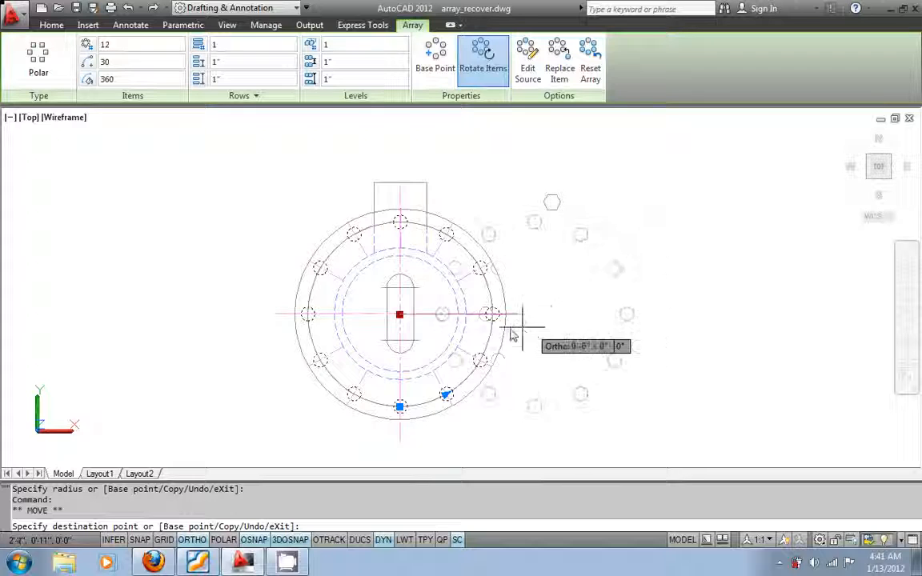
left_click(400, 314)
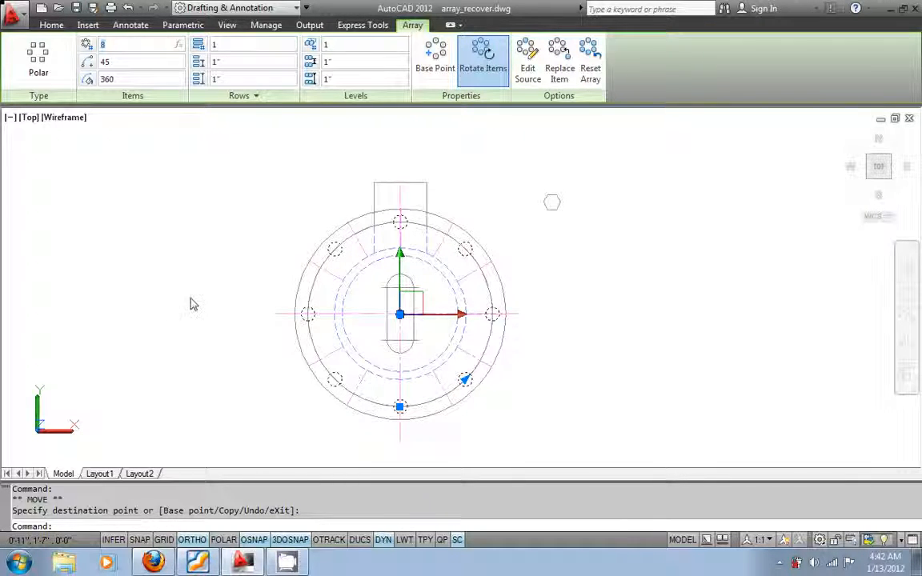
Step: Give the circle array 2 rows with a total row distance of 2 inches
left_click(123, 81)
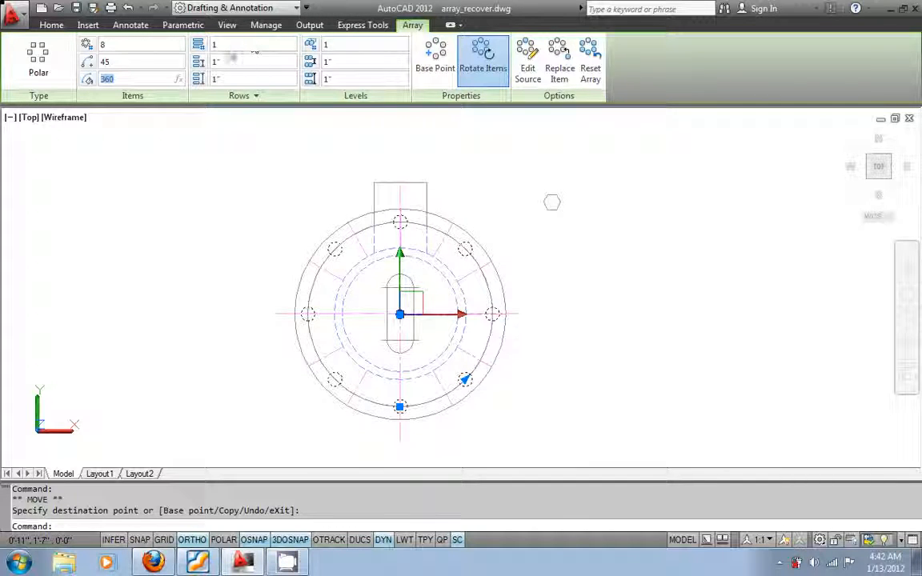
left_click(230, 50)
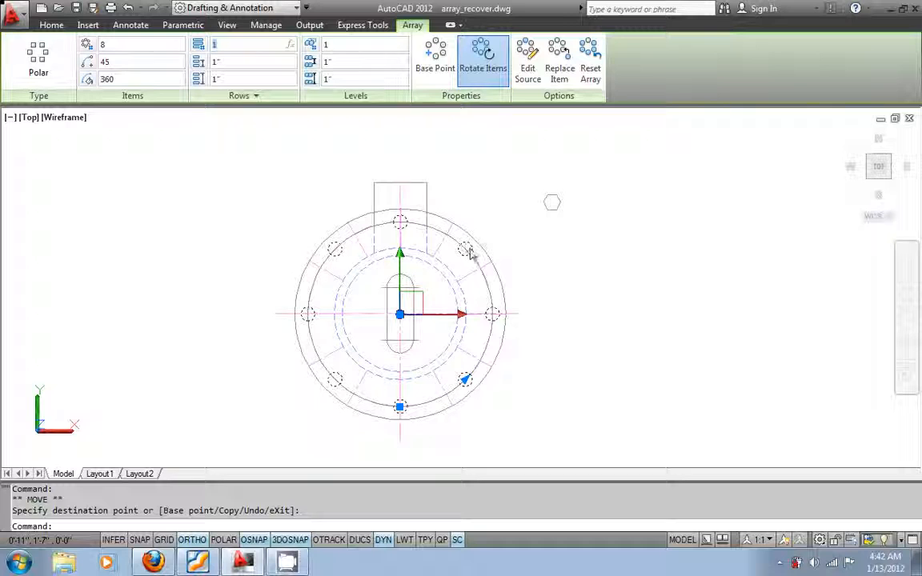
left_click(229, 49)
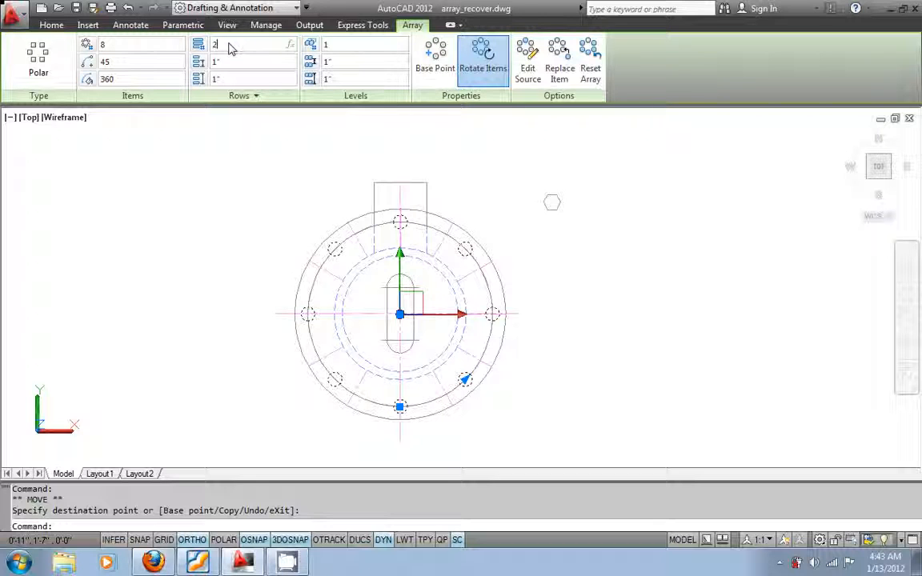
key("Return")
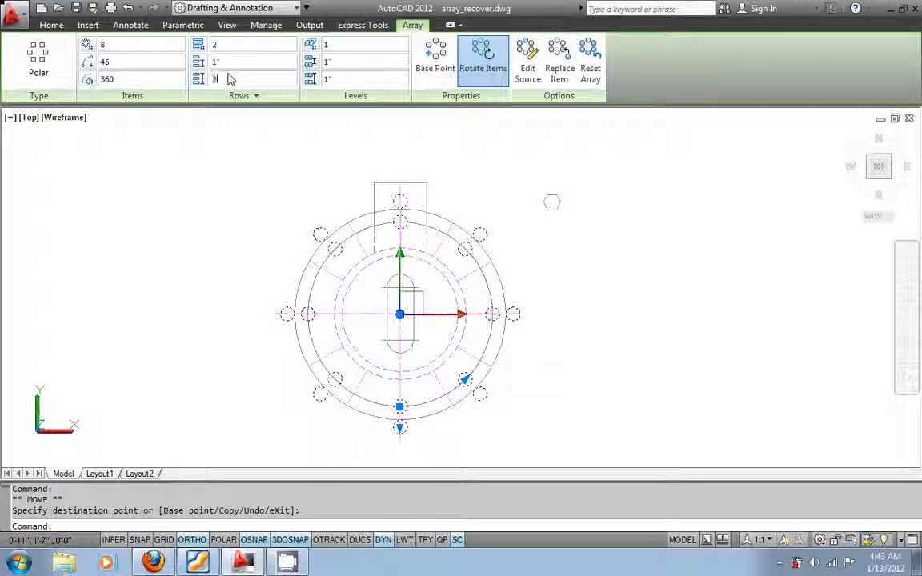
key("Return")
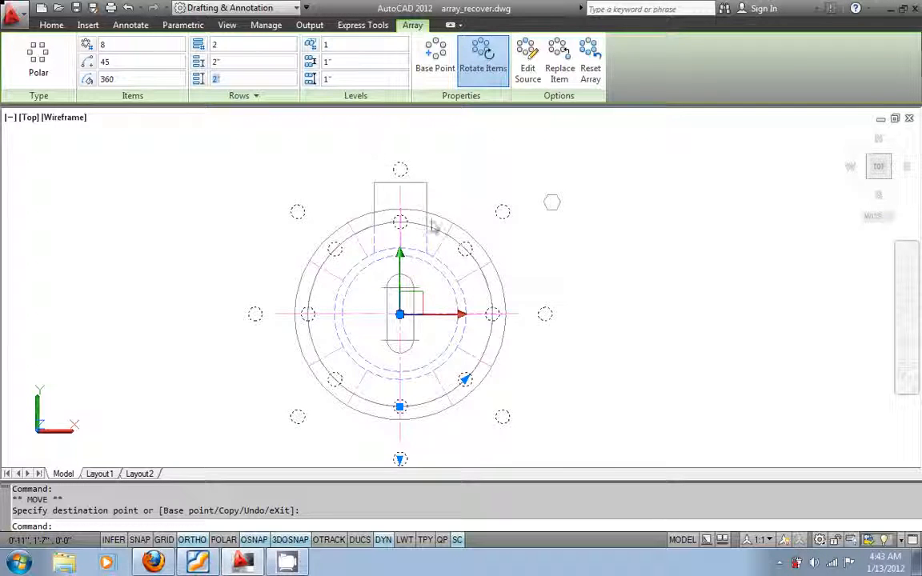
left_click(221, 79)
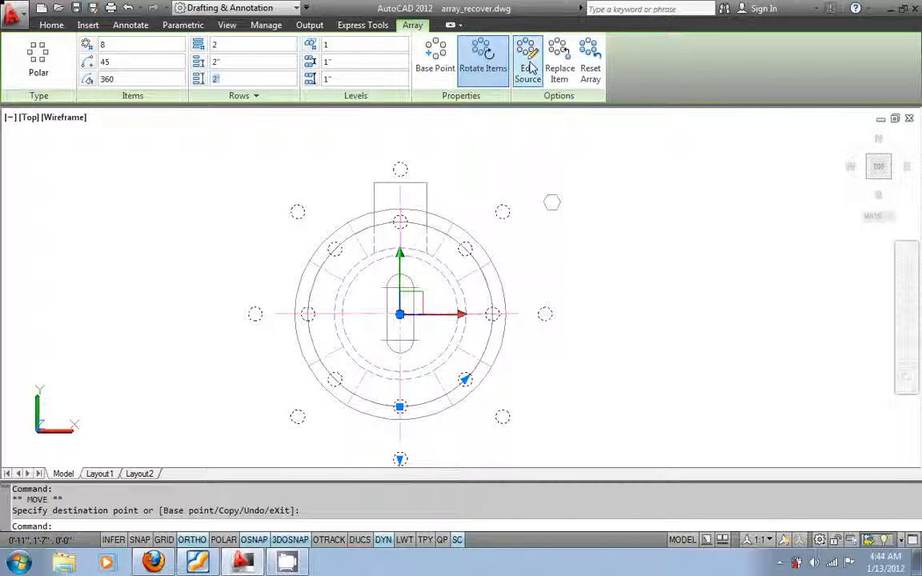
Step: Enter the array's source editing state using the upper-right circle of the inner ring
left_click(529, 73)
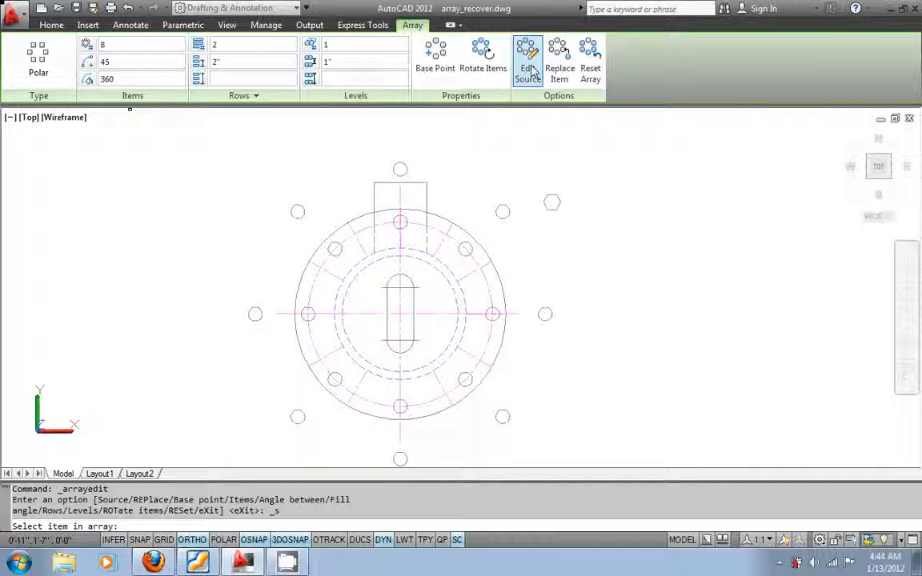
left_click(470, 250)
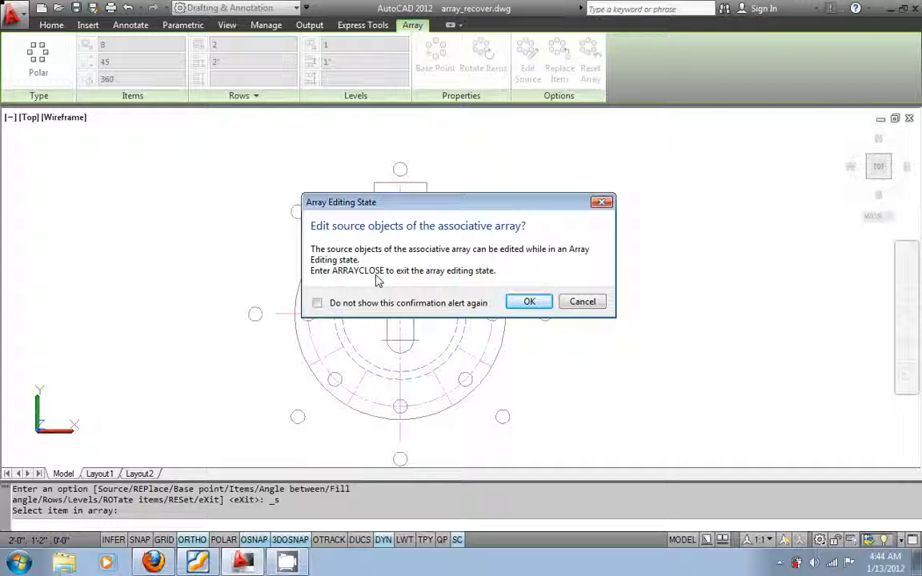
left_click(529, 302)
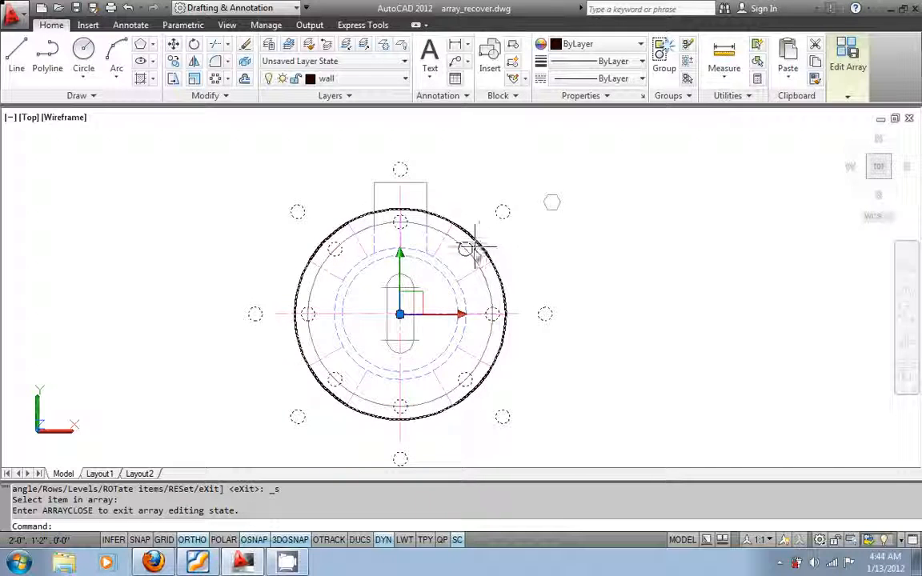
Step: Scale the source circle by a factor of 1.3 from a base point snapped near its edge
left_click(193, 83)
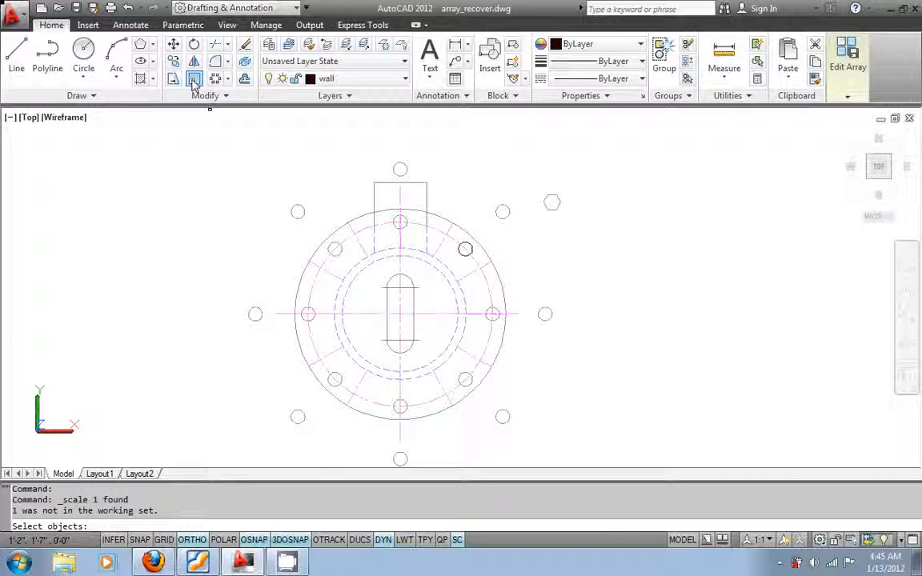
left_click(465, 249)
key("Return")
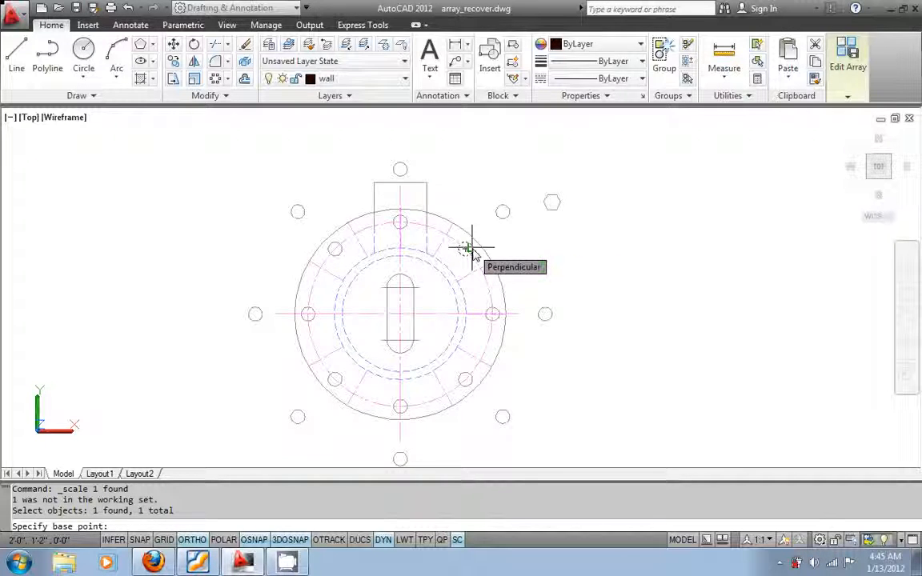
left_click(473, 249)
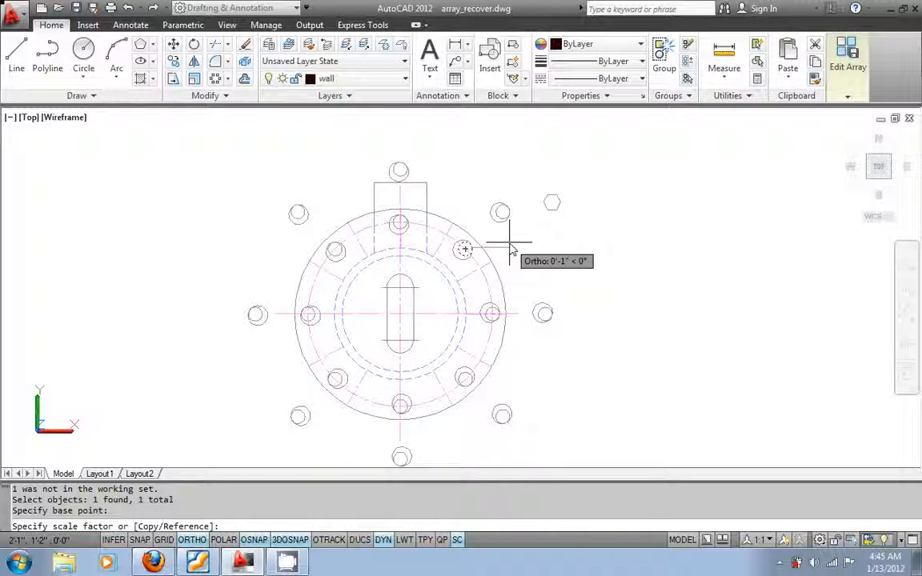
type("1.3")
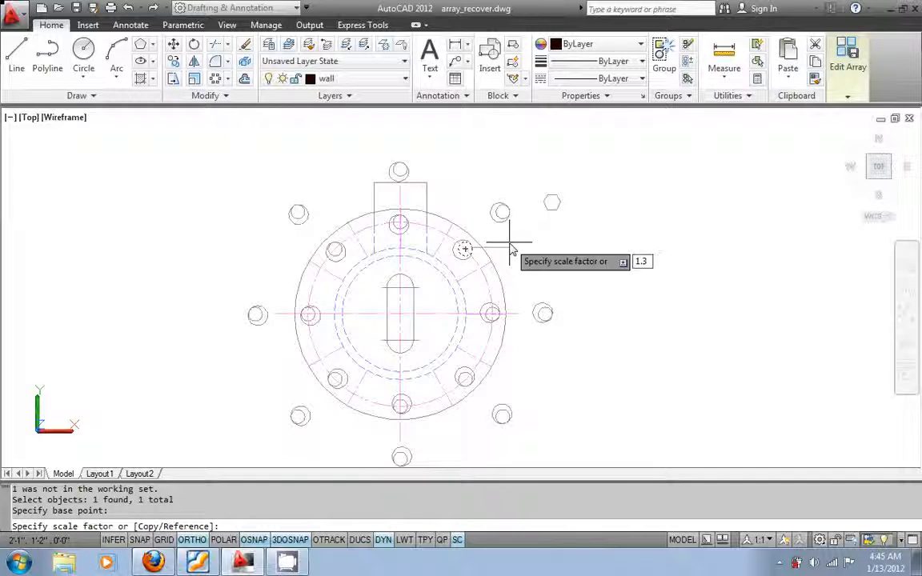
key("Return")
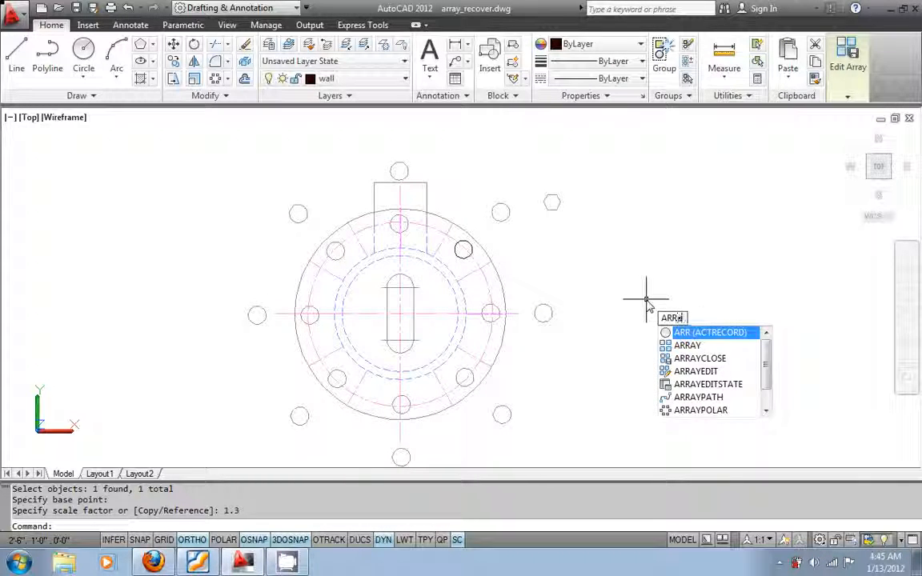
Step: Leave the array editing state with ARRAYCLOSE and save the changes to the array objects
key("Down")
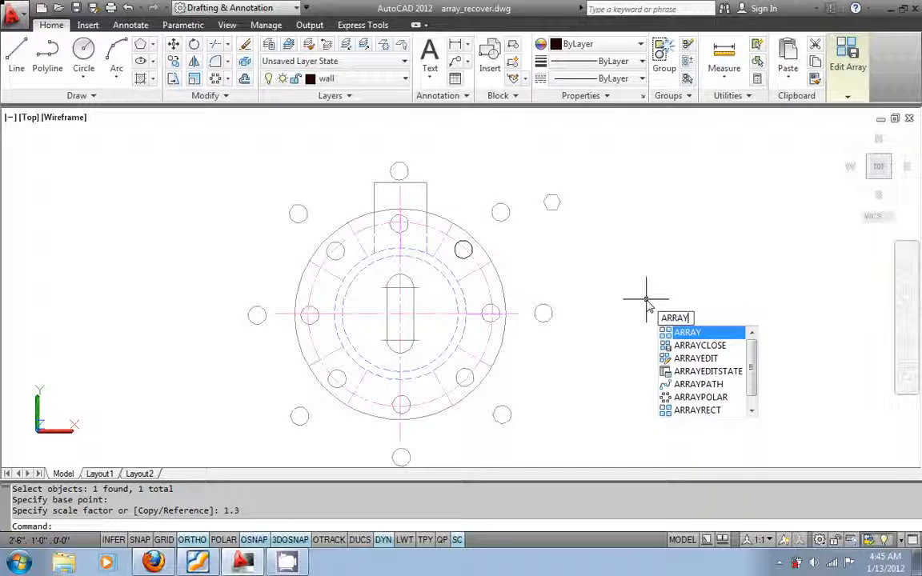
key("Down")
key("Return")
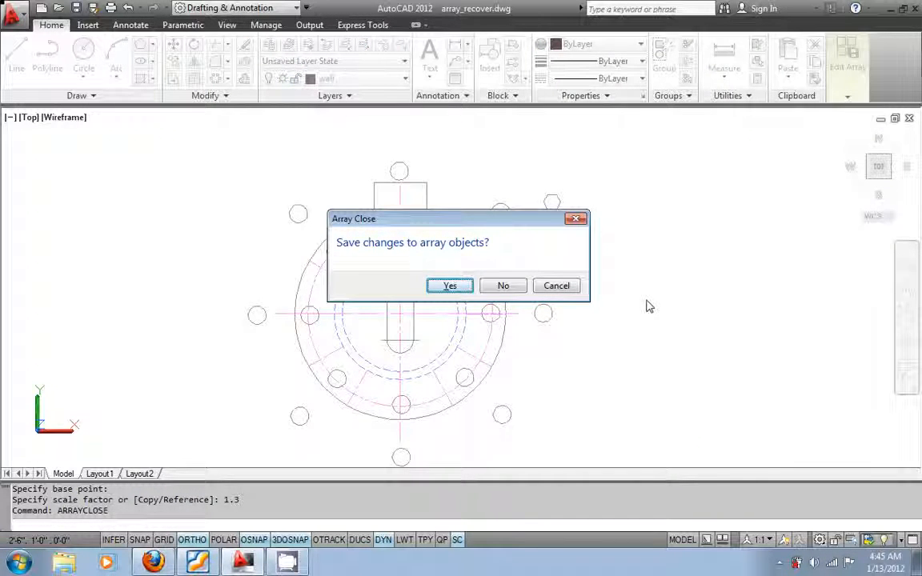
key("Return")
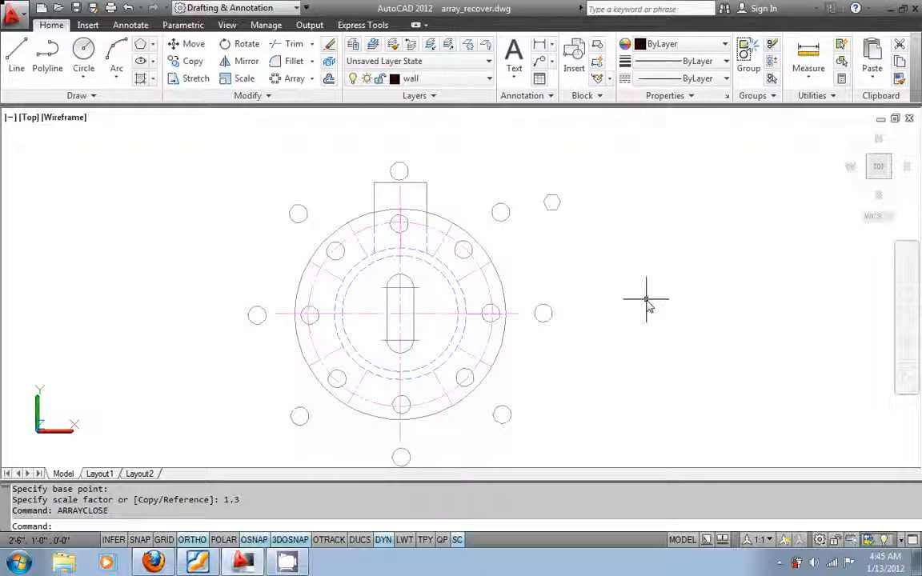
Step: Start replacing items in the polar array, using the separate hexagon as replacement object with a key point on its left side as base point
left_click(474, 255)
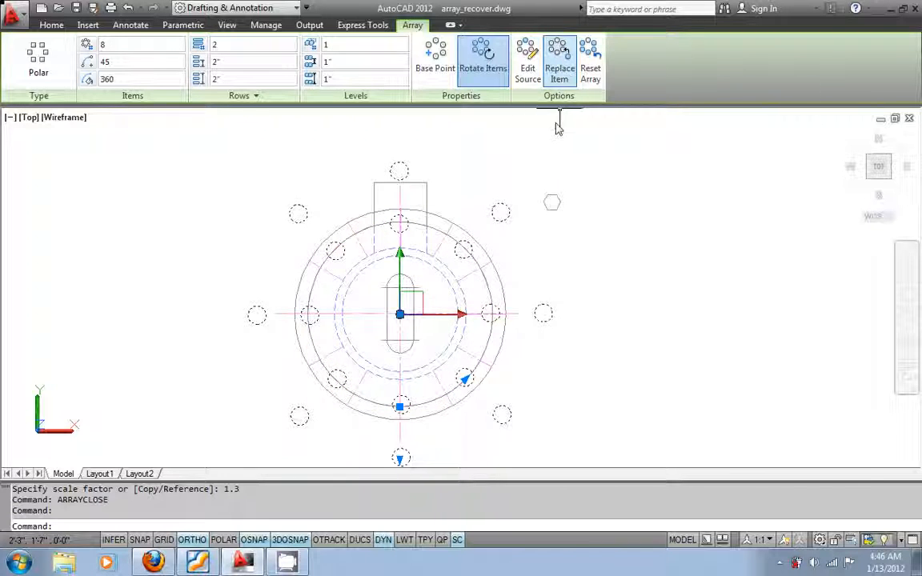
key("Escape")
left_click(550, 73)
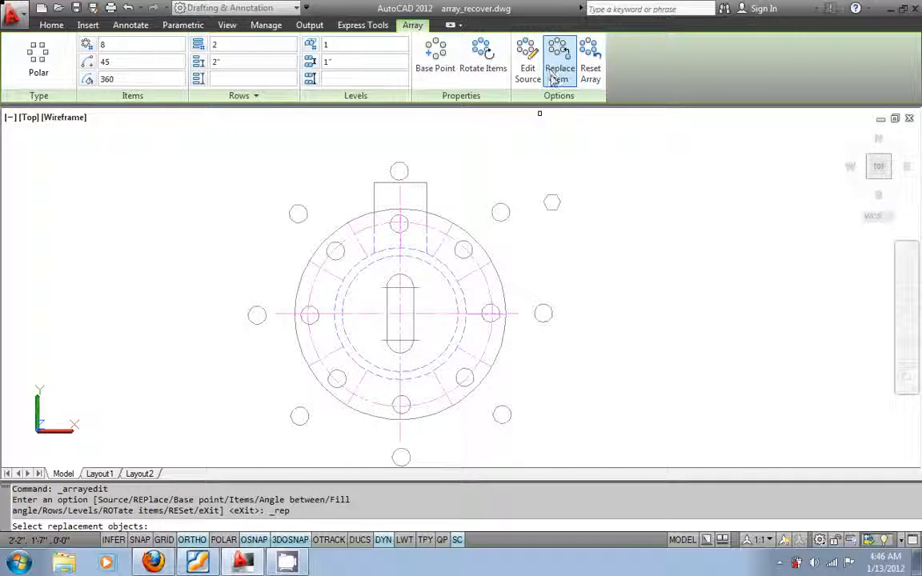
left_click(552, 210)
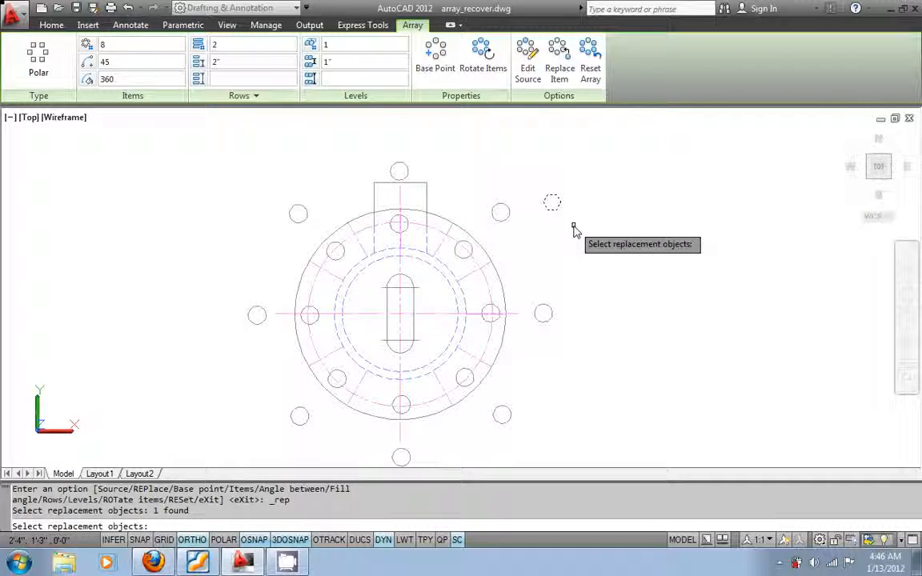
key("Return")
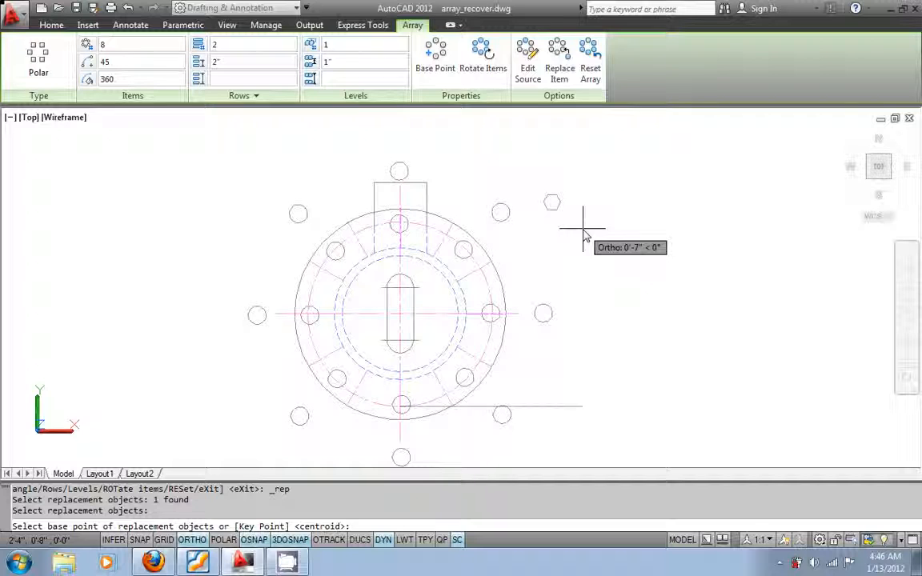
type("k")
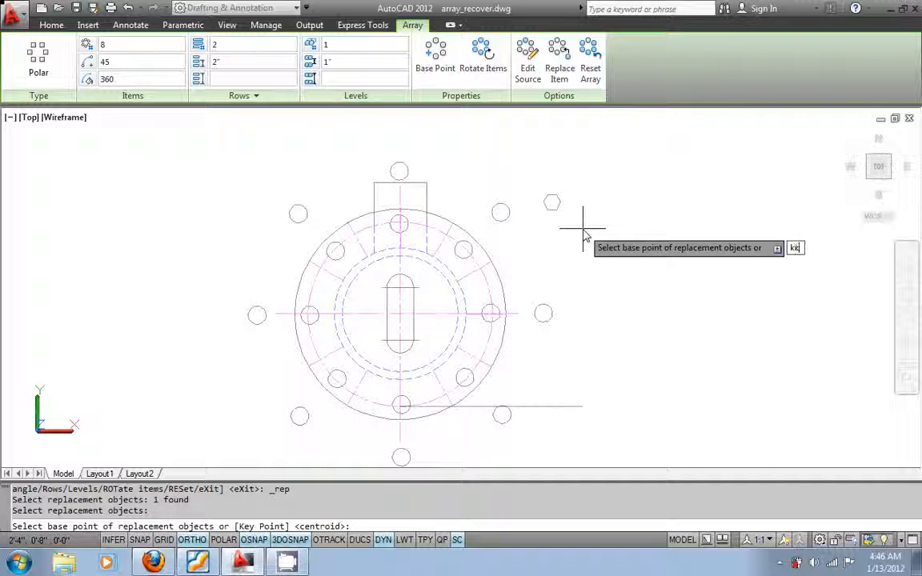
type("ey")
key("Return")
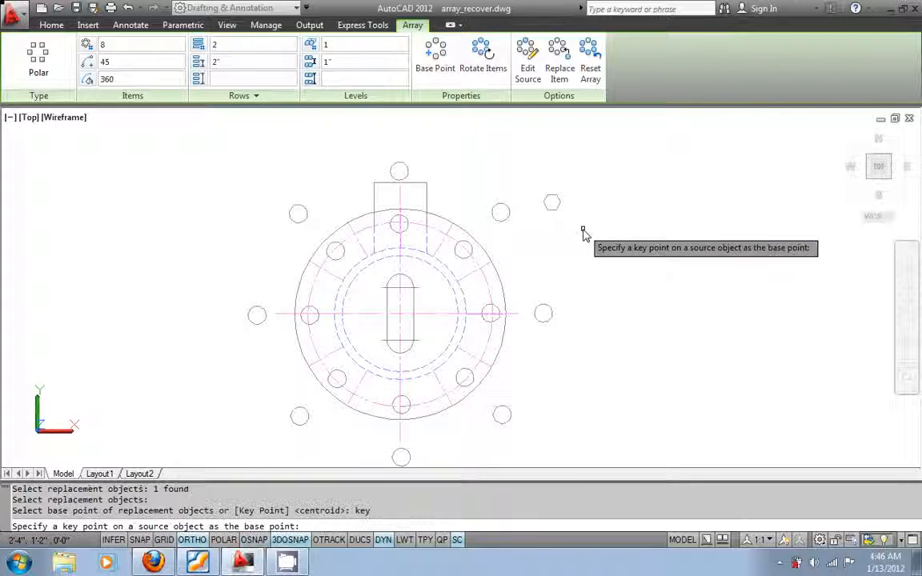
left_click(544, 206)
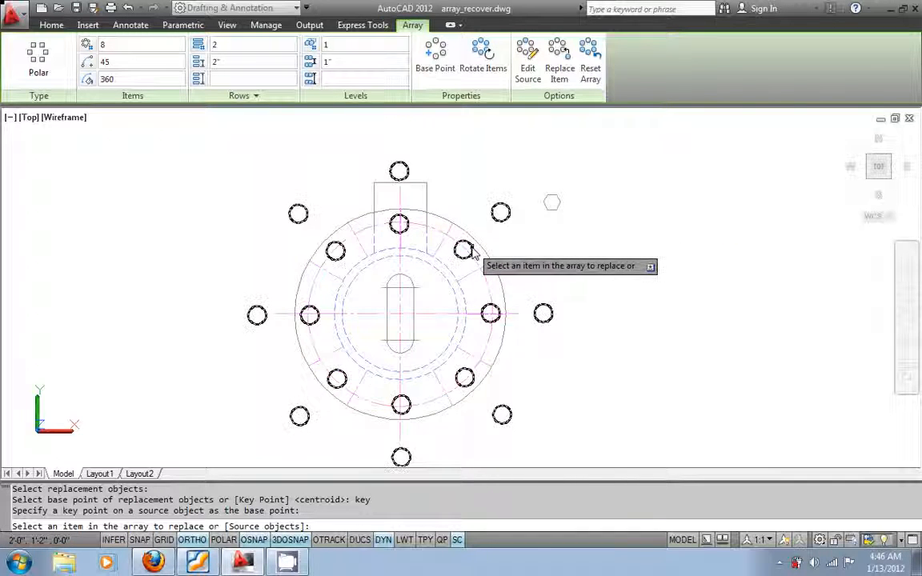
Step: Replace the upper-right and top circles of the inner ring and the top circle of the outer ring with the hexagon
left_click(471, 250)
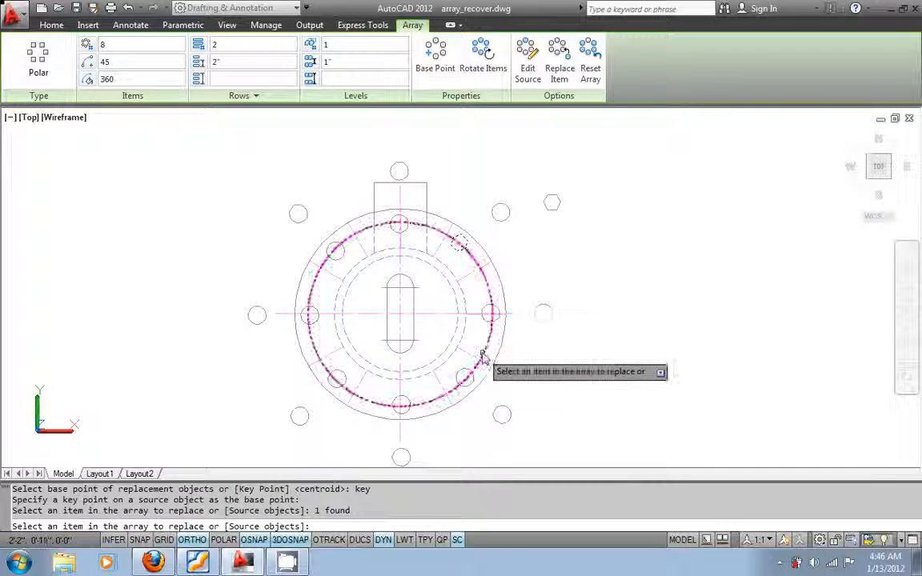
left_click(405, 222)
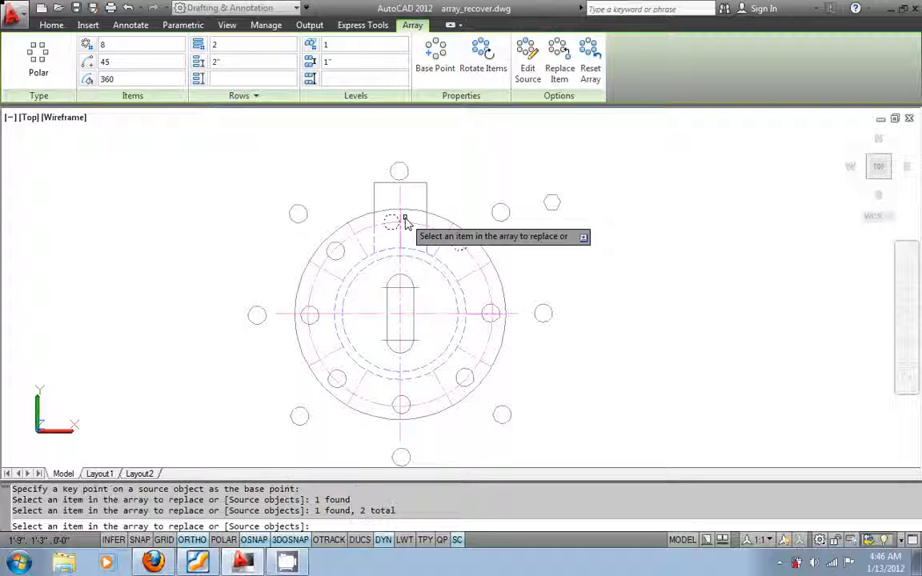
left_click(402, 170)
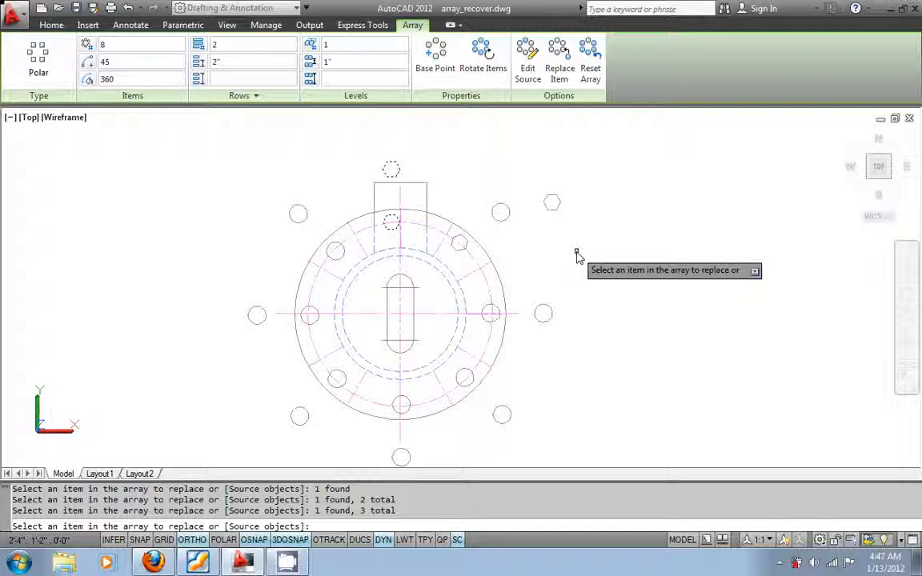
key("Escape")
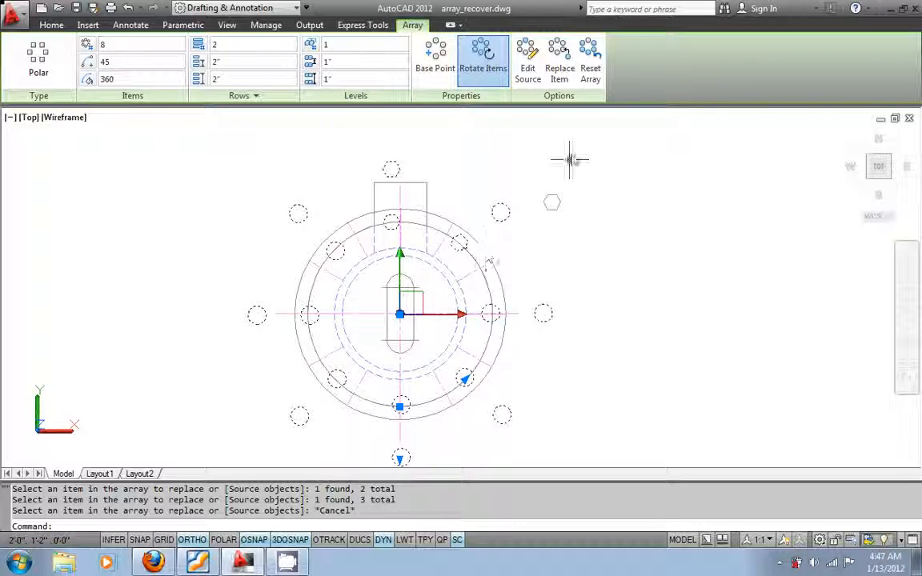
Step: Reset the array to restore the original circles in place of the replaced items
left_click(589, 71)
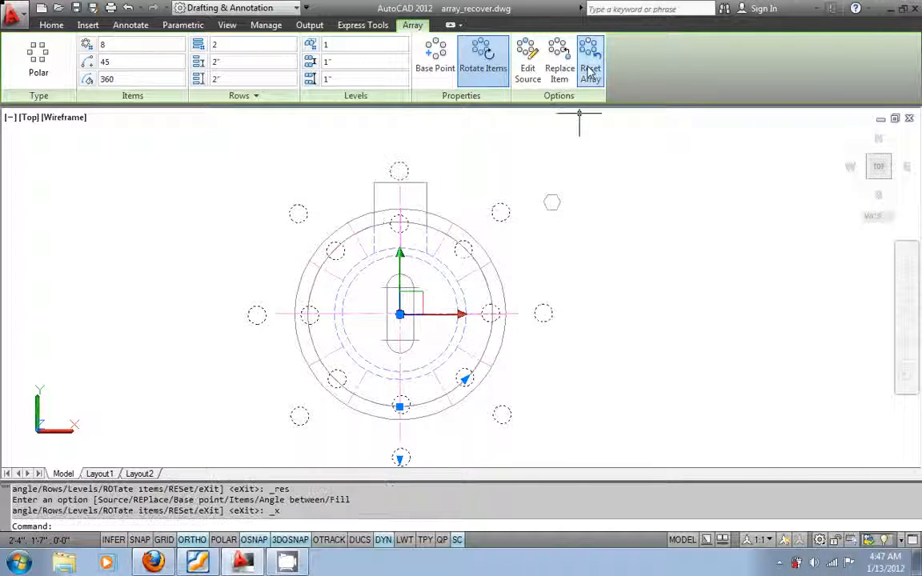